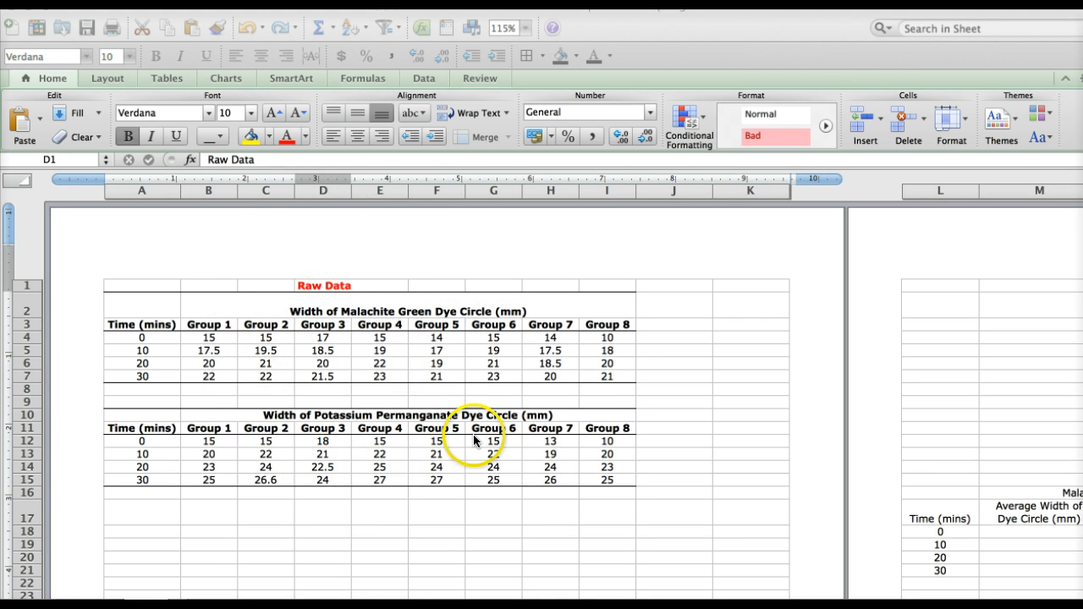
Step: Look over the Raw Data, Table for Paper and Graph for Paper sections of the sheet
scroll(501, 349, right, 10)
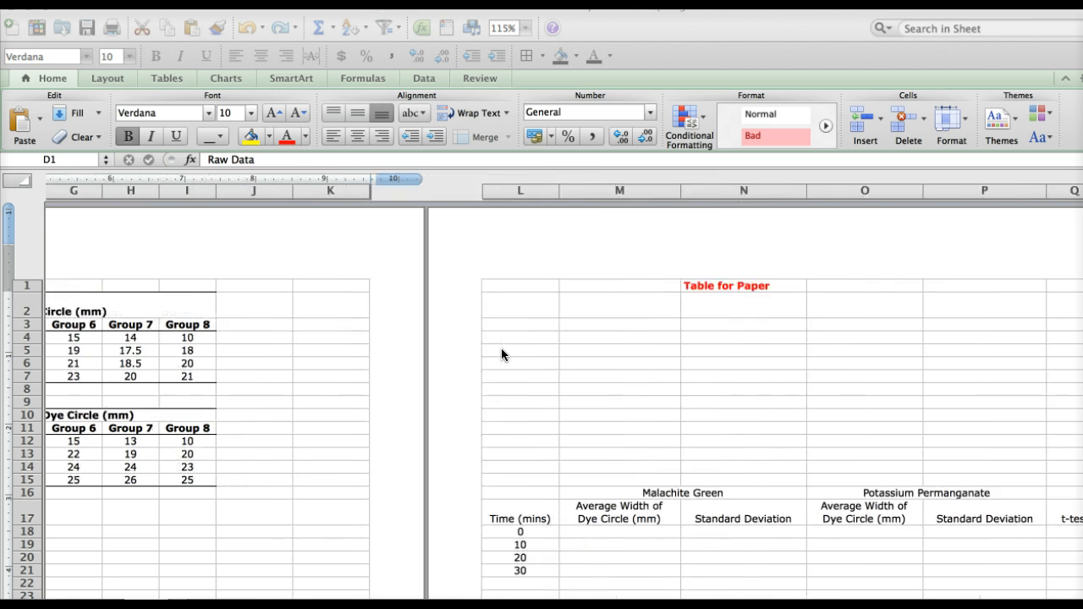
scroll(501, 355, right, 2)
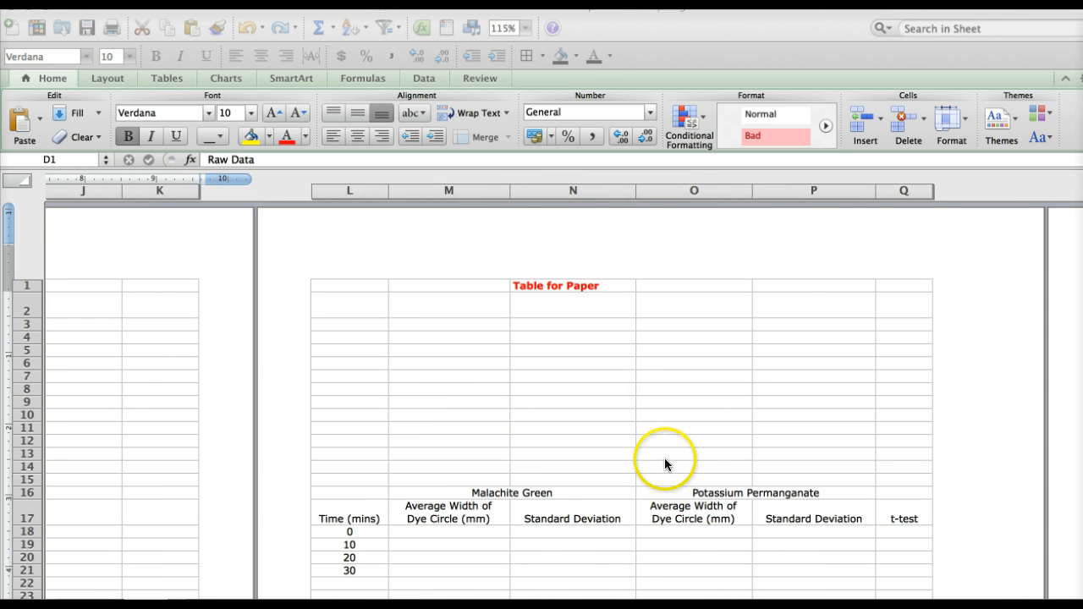
scroll(667, 455, right, 8)
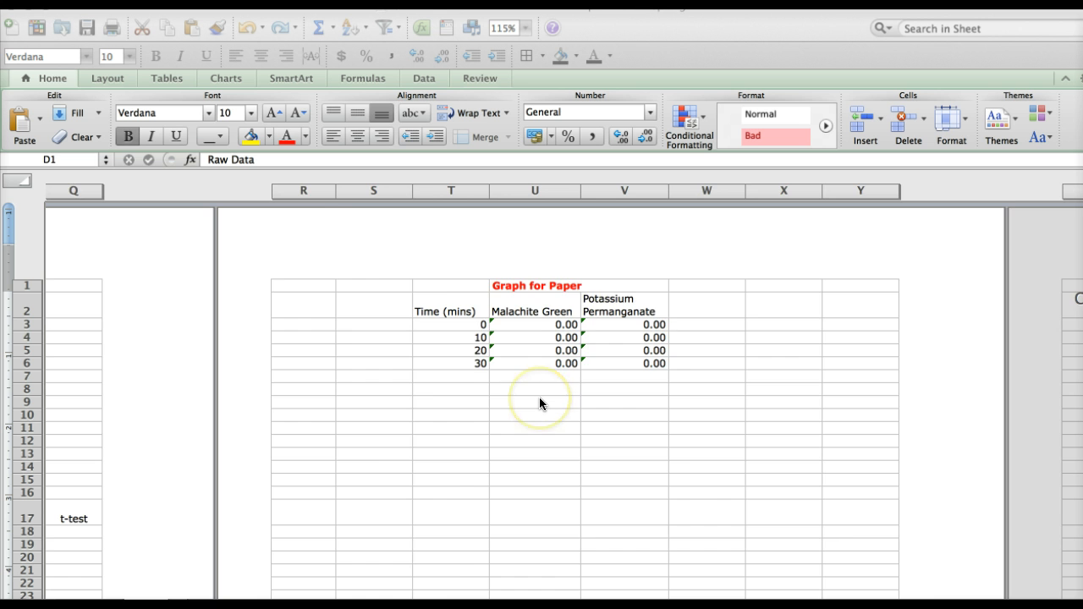
scroll(539, 397, left, 10)
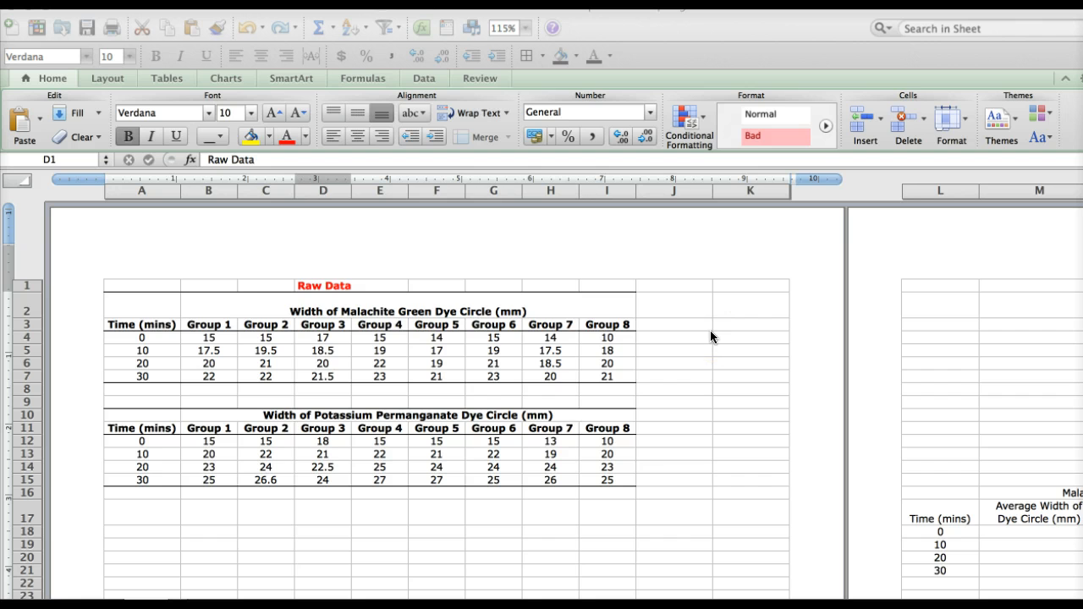
scroll(711, 336, right, 10)
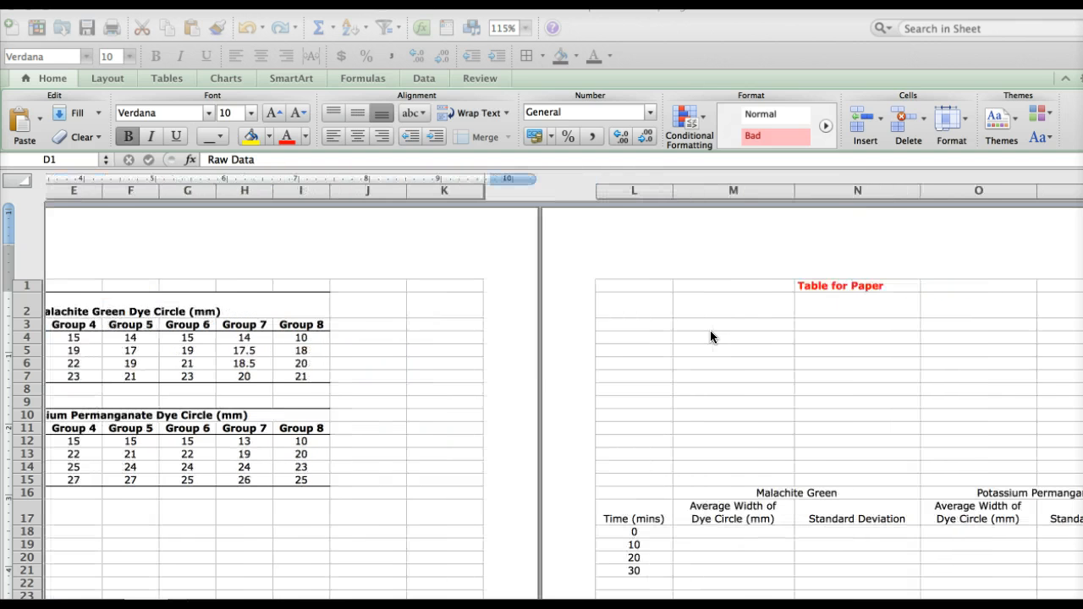
scroll(711, 336, right, 5)
scroll(710, 337, left, 3)
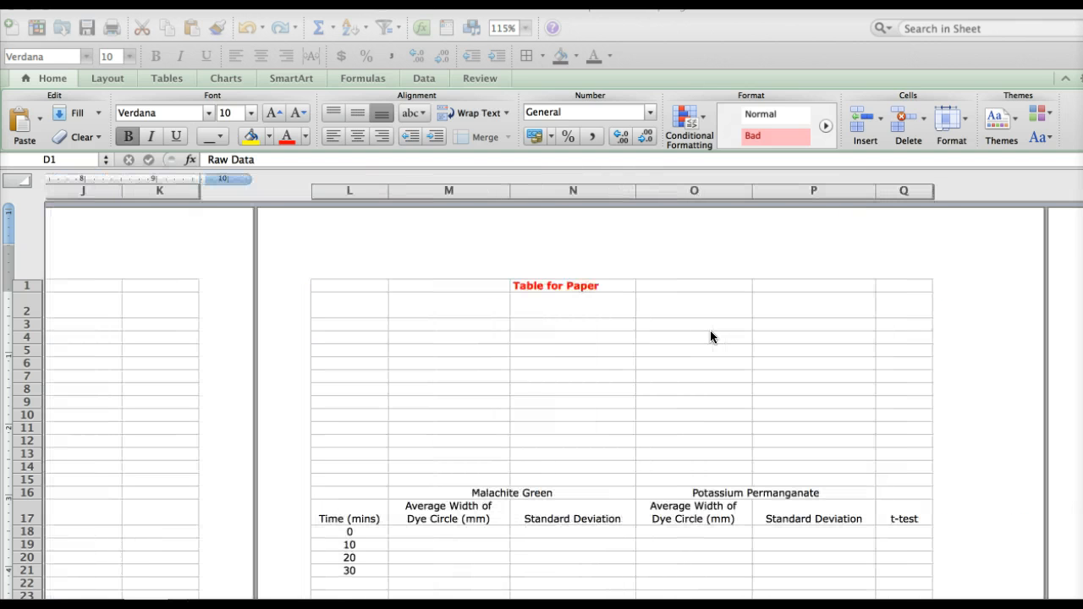
scroll(710, 337, down, 3)
scroll(711, 333, up, 2)
scroll(711, 332, down, 2)
Step: Insert the AVERAGE function from the Formula Builder into cell M18, the malachite green average width at 0 minutes
click(381, 318)
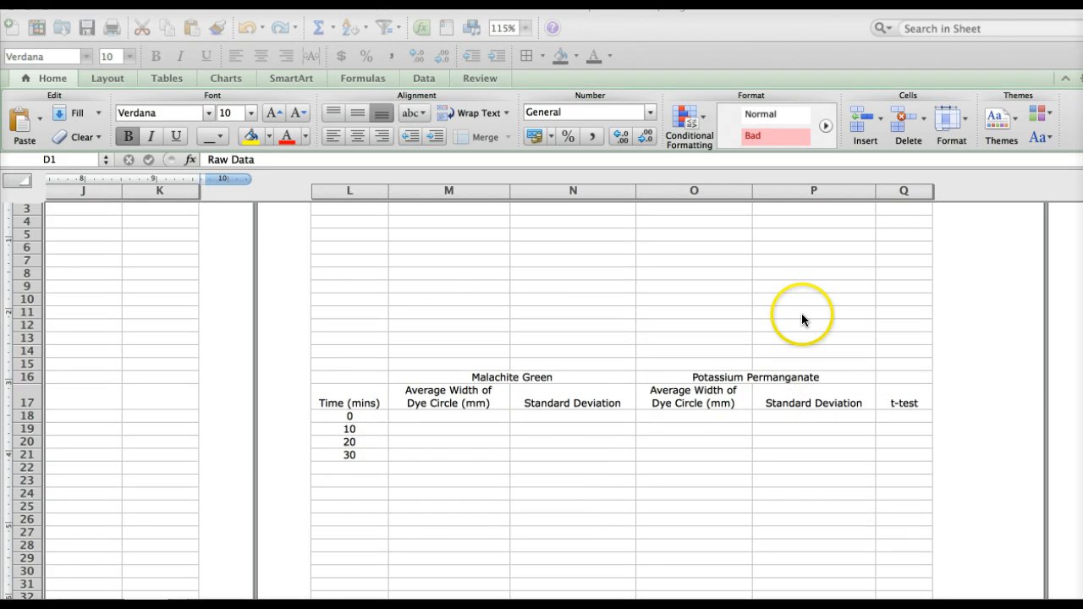
click(469, 415)
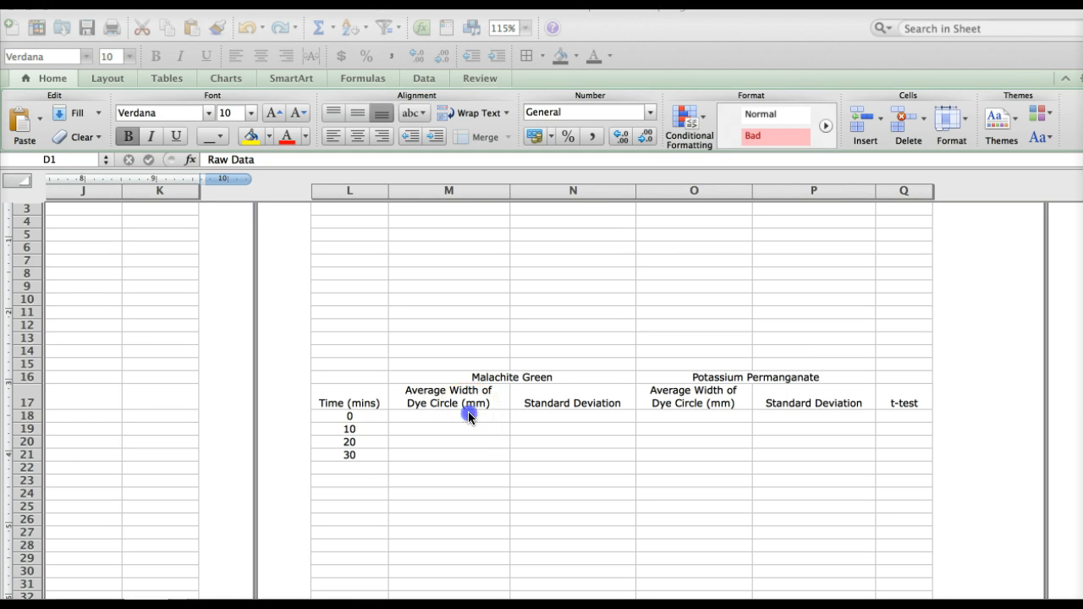
click(468, 415)
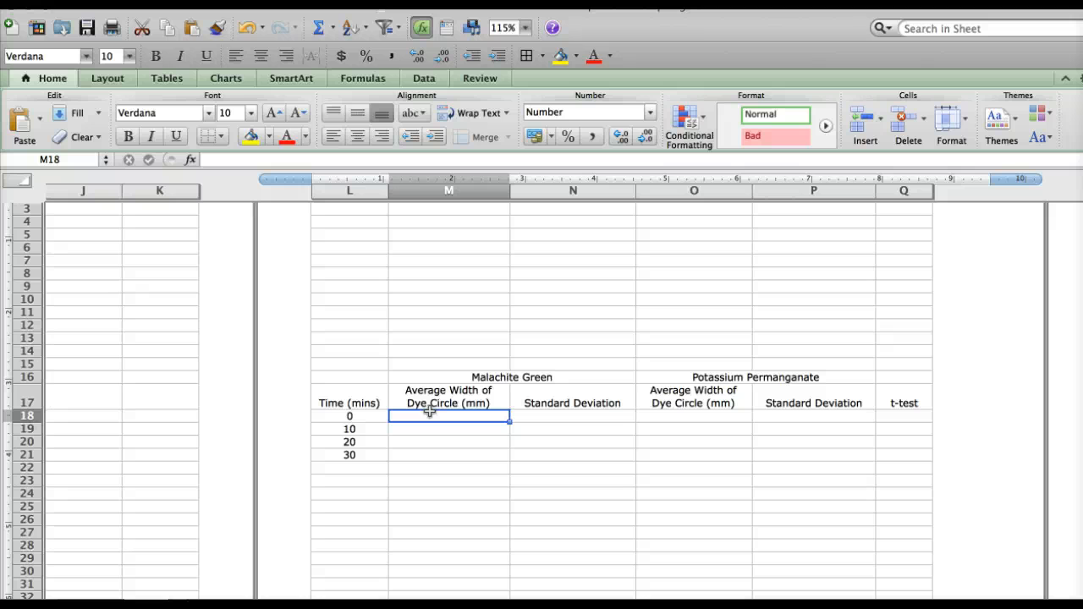
click(191, 158)
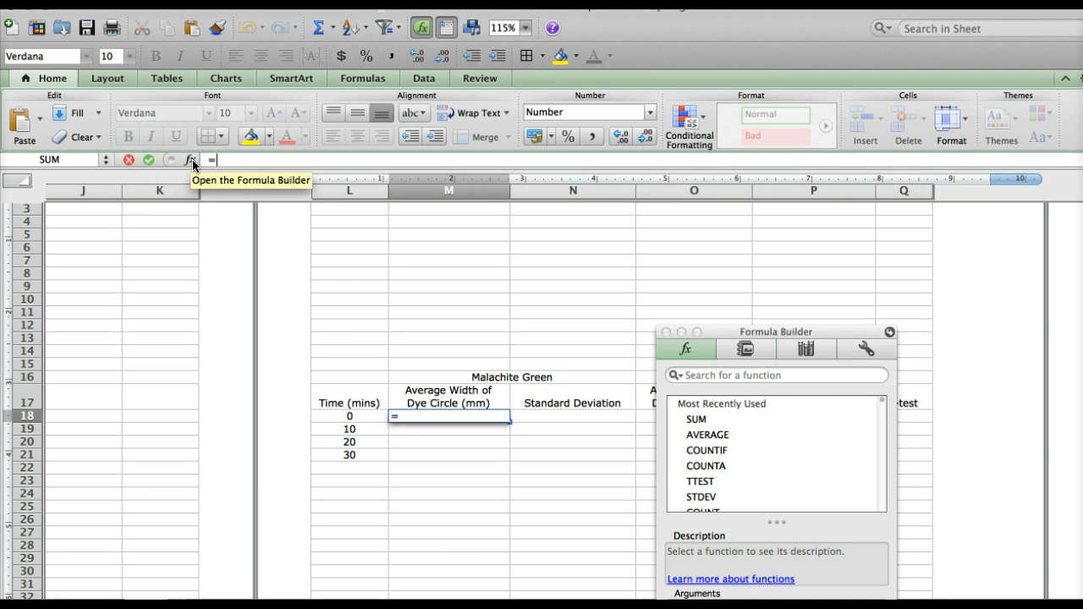
click(709, 435)
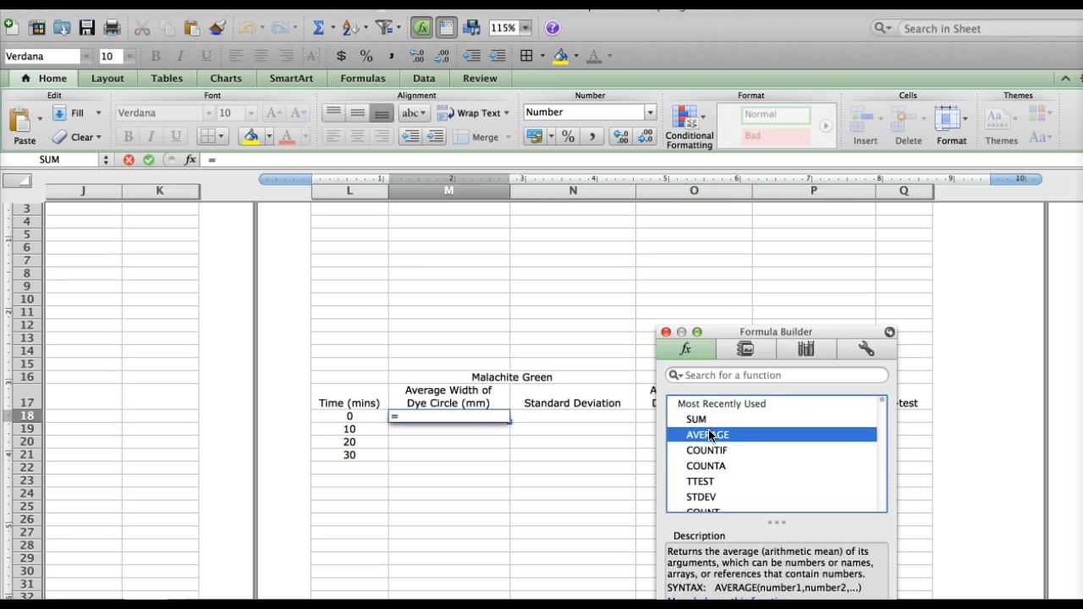
double_click(709, 435)
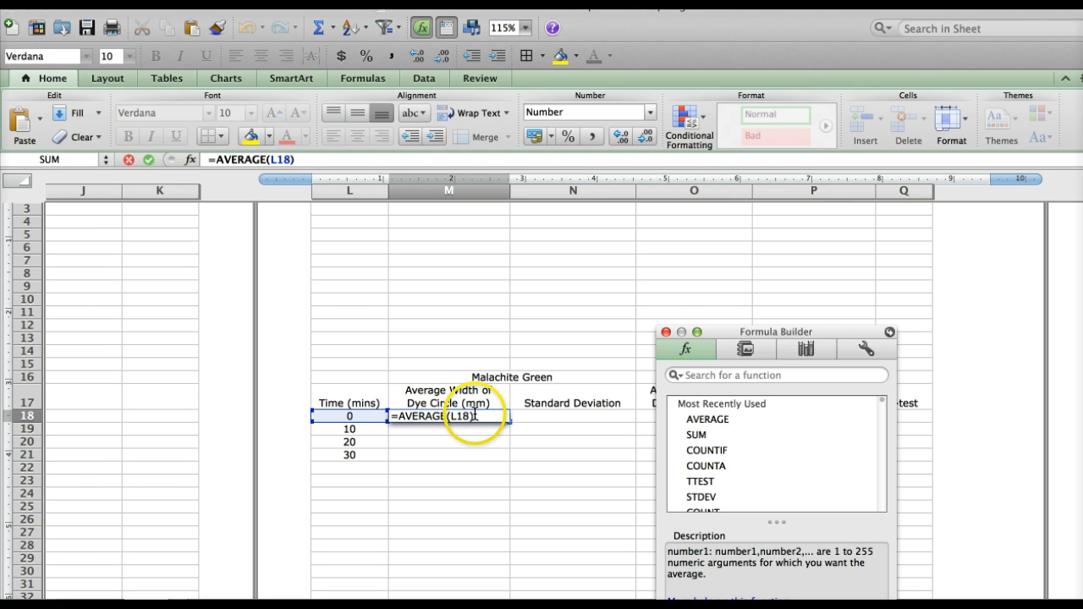
Step: Set the AVERAGE argument in M18 to the 0-minute malachite green raw data, B4:I4, and enter the formula
drag(722, 333, 908, 22)
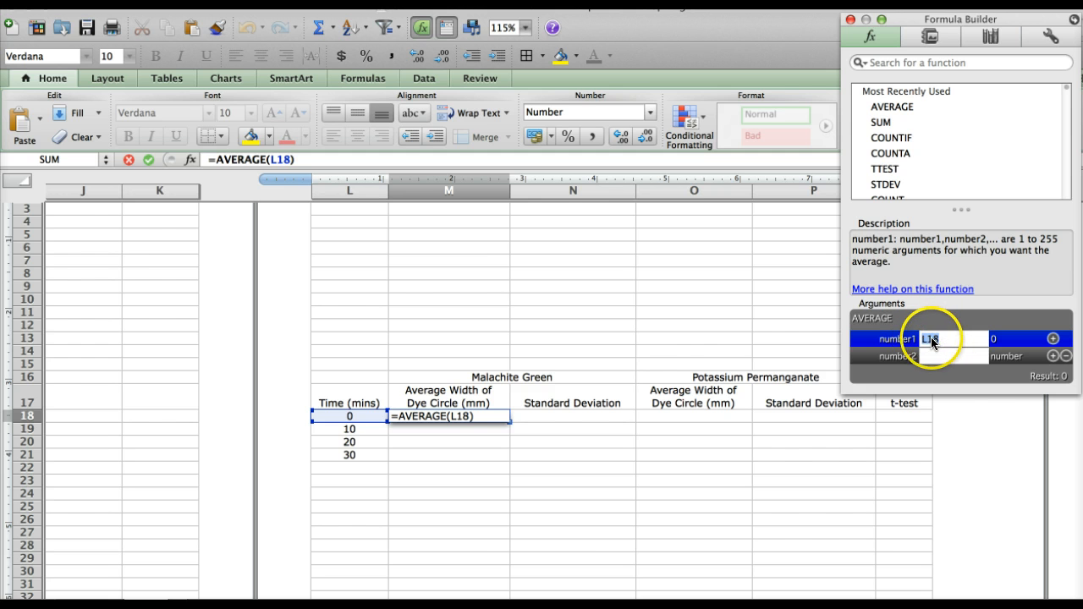
scroll(715, 348, left, 10)
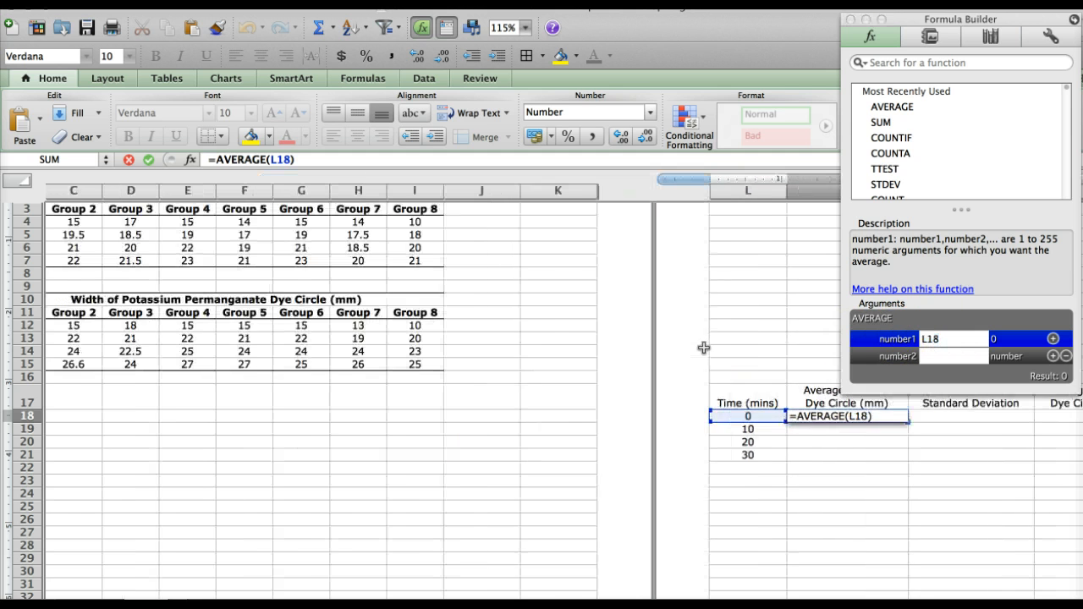
scroll(704, 348, up, 1)
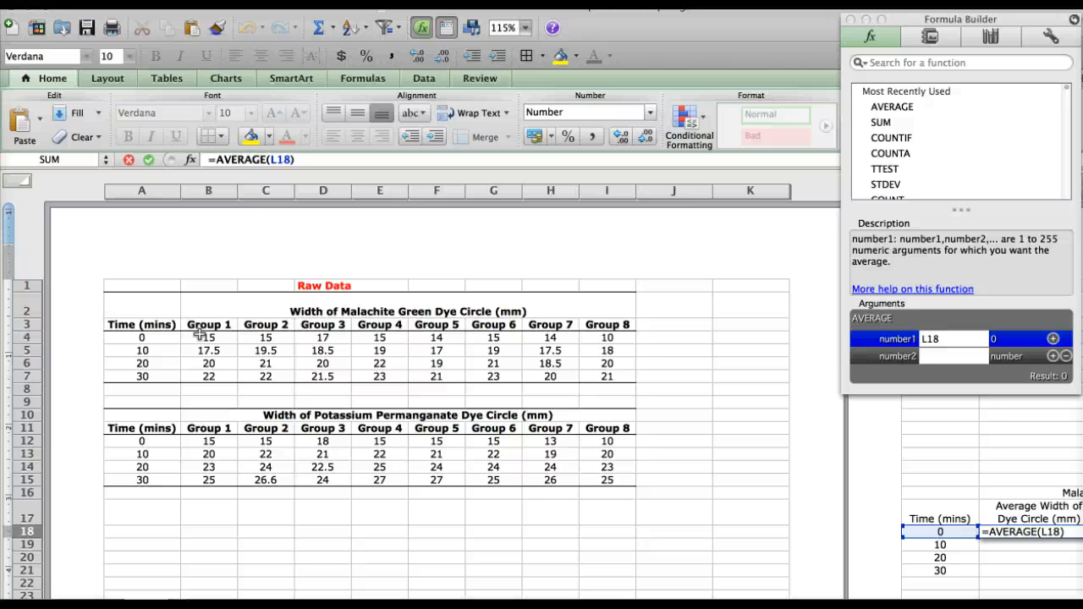
drag(200, 335, 611, 339)
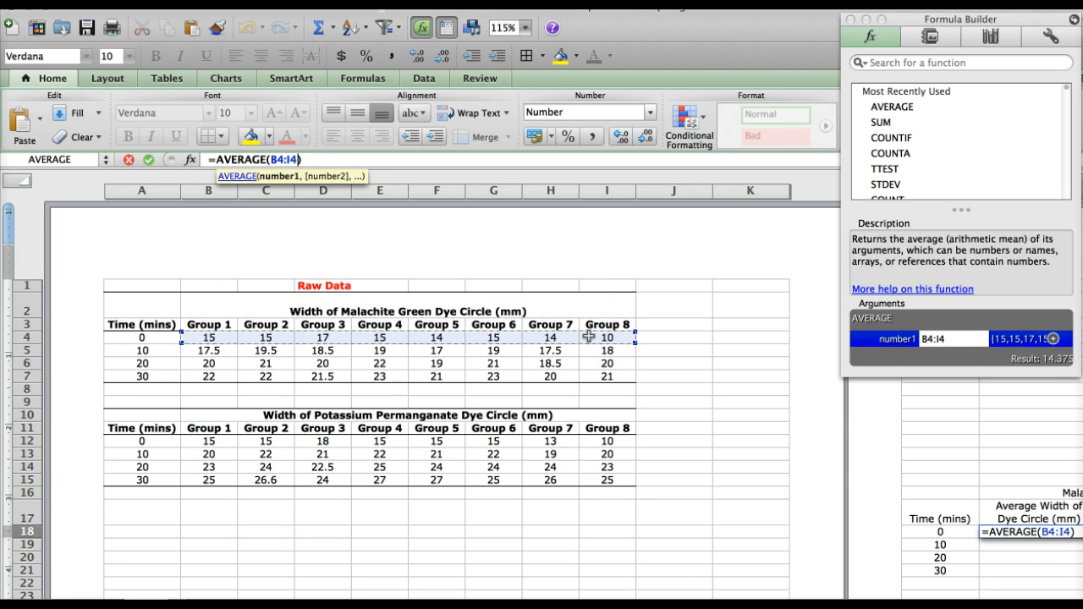
key(Return)
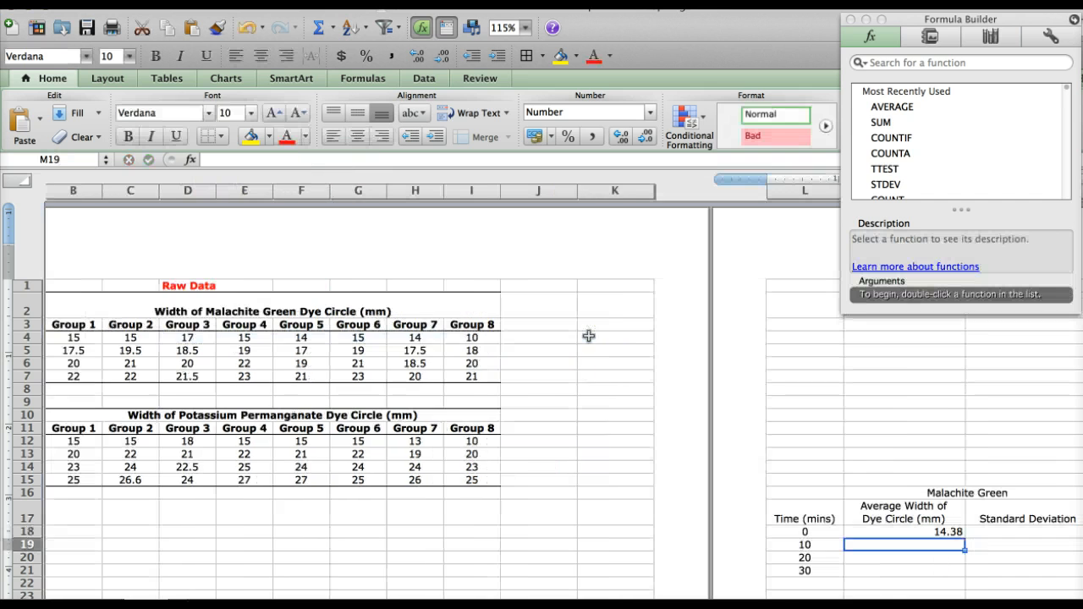
Step: Calculate the 10-minute malachite green average width in M19 with the AVERAGE function over raw data B5:I5
scroll(856, 494, down, 3)
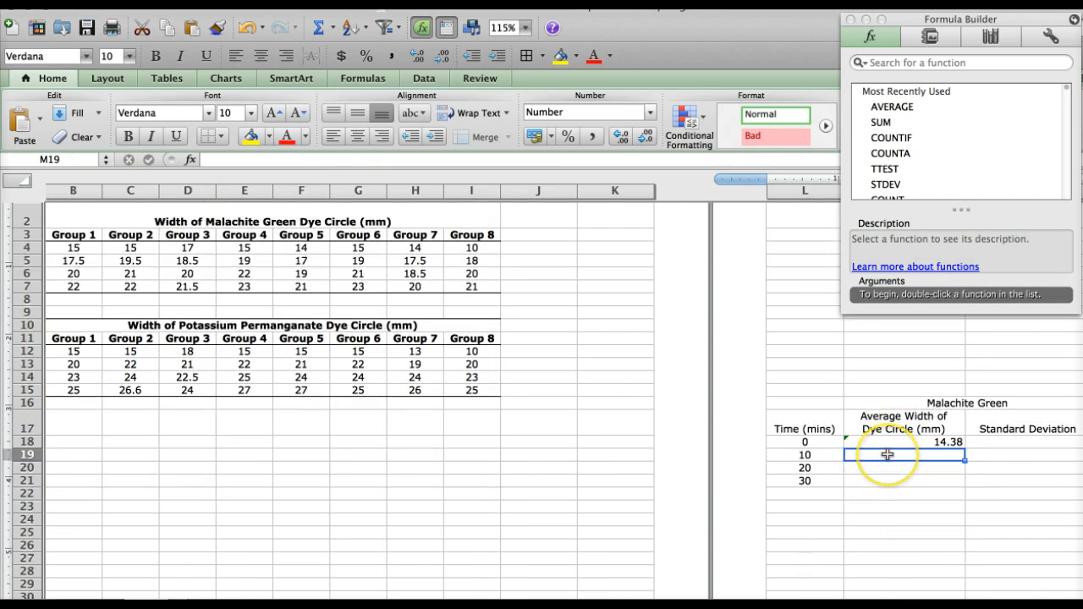
scroll(889, 453, right, 3)
scroll(887, 455, right, 5)
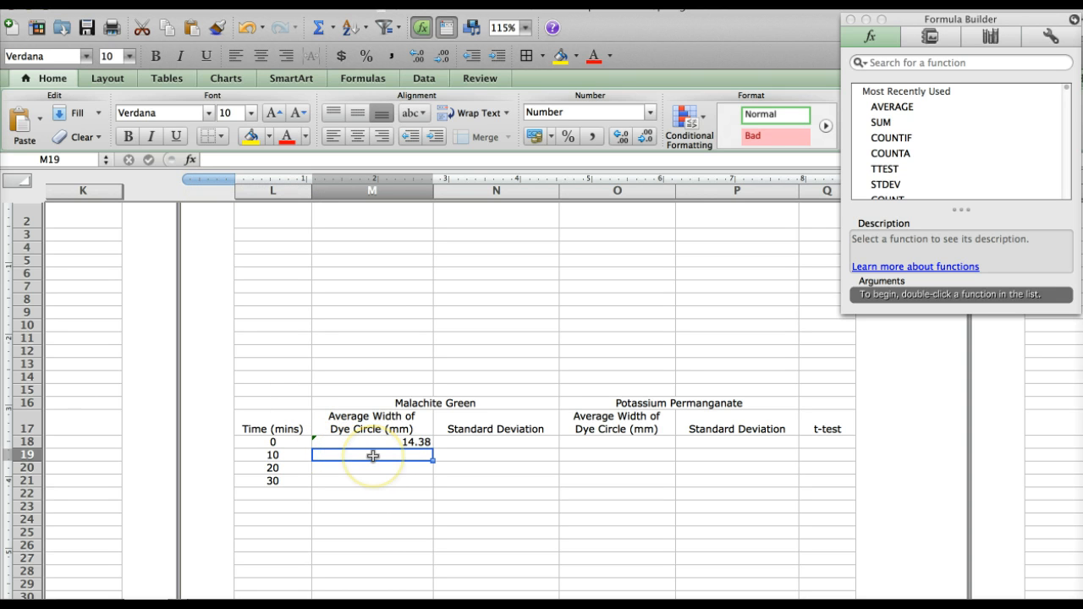
click(191, 159)
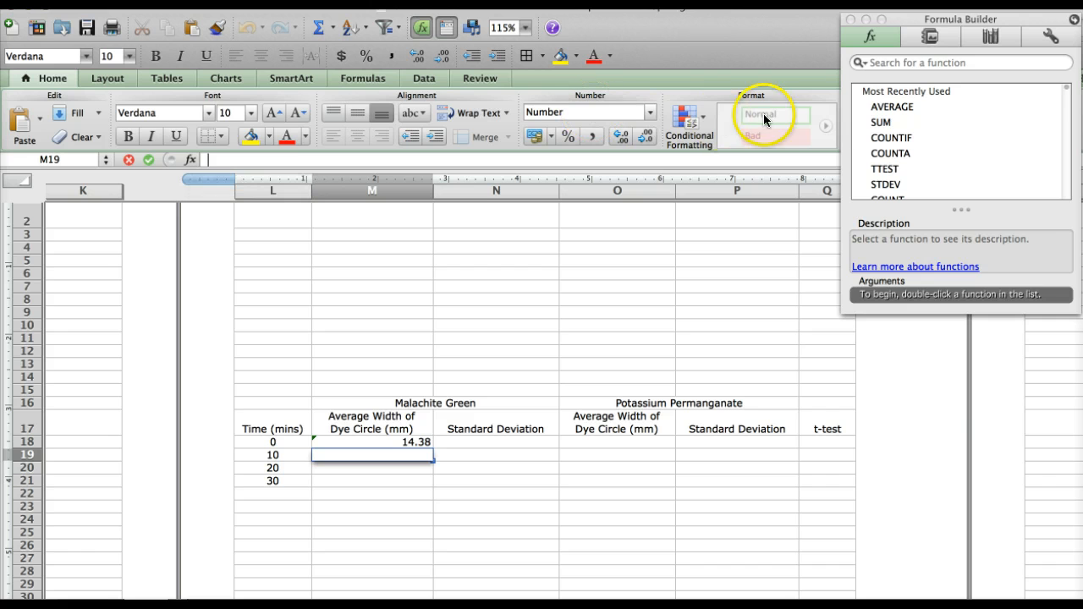
click(878, 105)
double_click(879, 105)
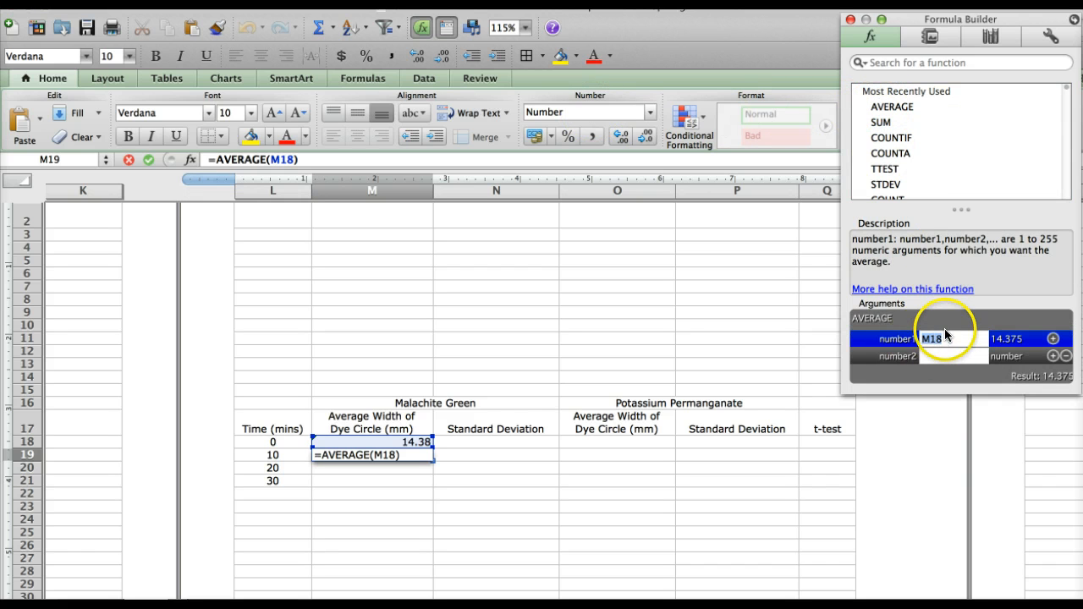
scroll(588, 328, left, 10)
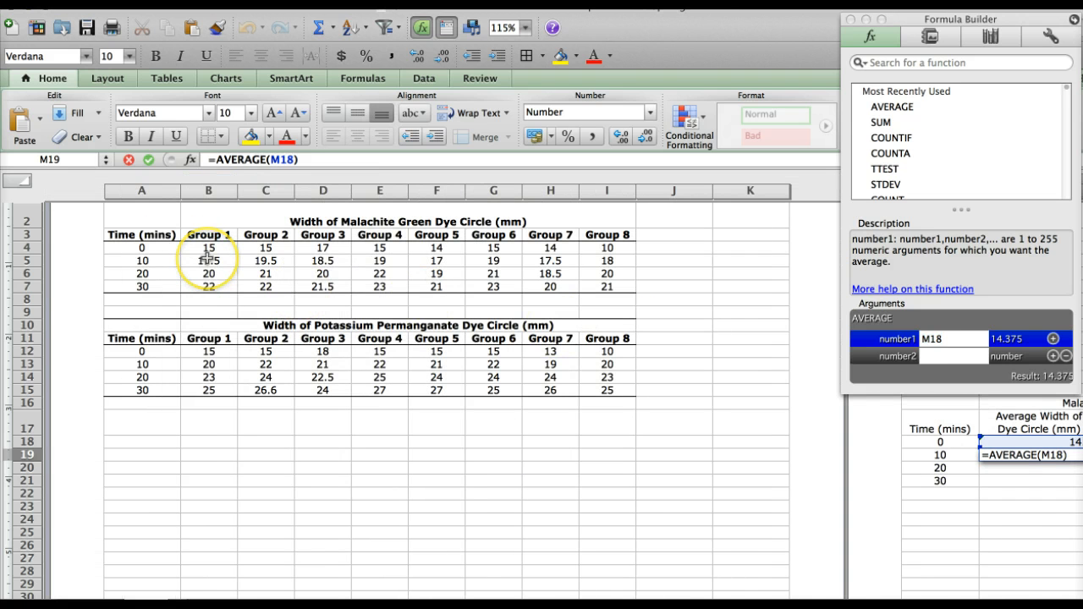
drag(207, 259, 615, 265)
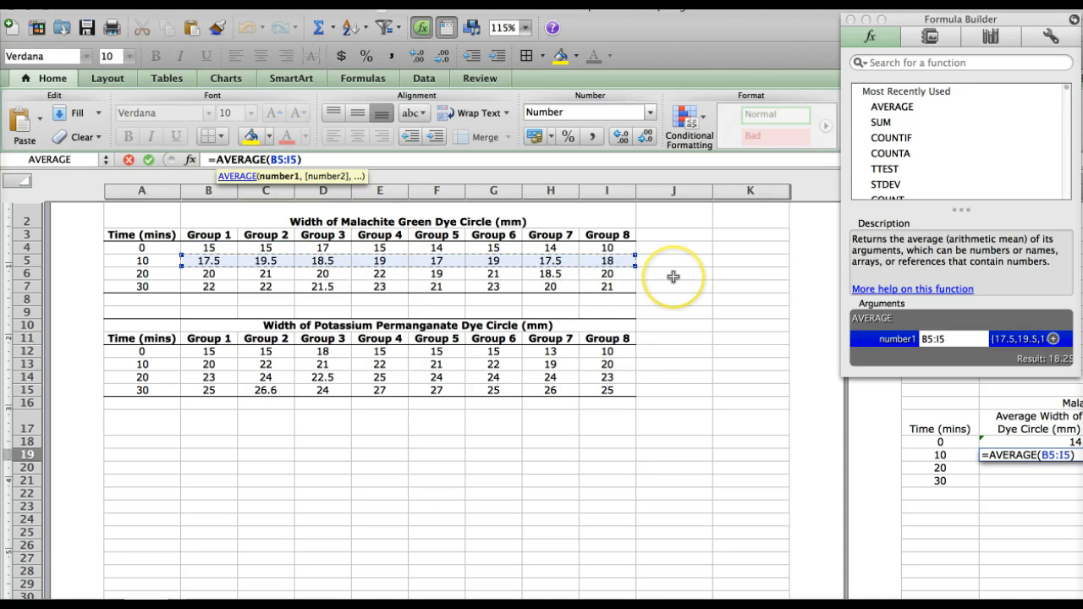
key(Return)
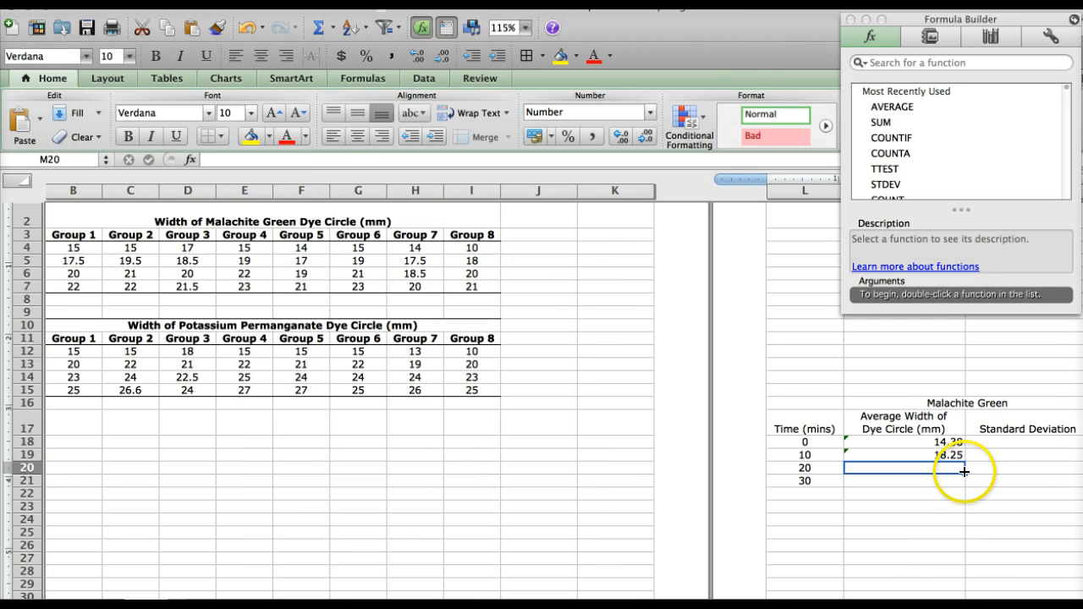
Step: Fill the AVERAGE formula from M19 down to M21 for the 20- and 30-minute malachite green widths
scroll(931, 465, right, 10)
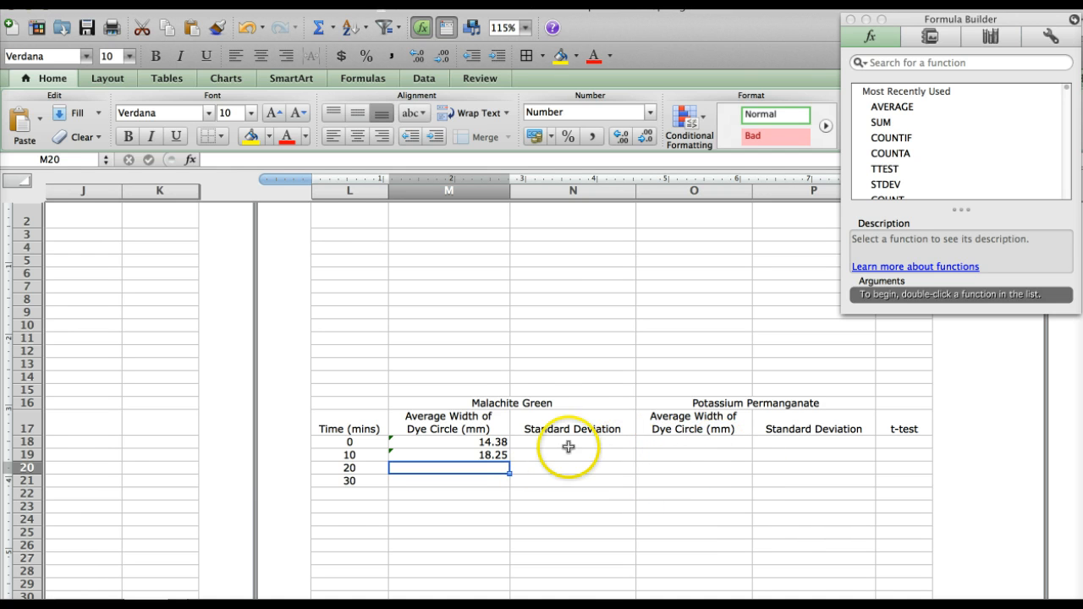
click(488, 454)
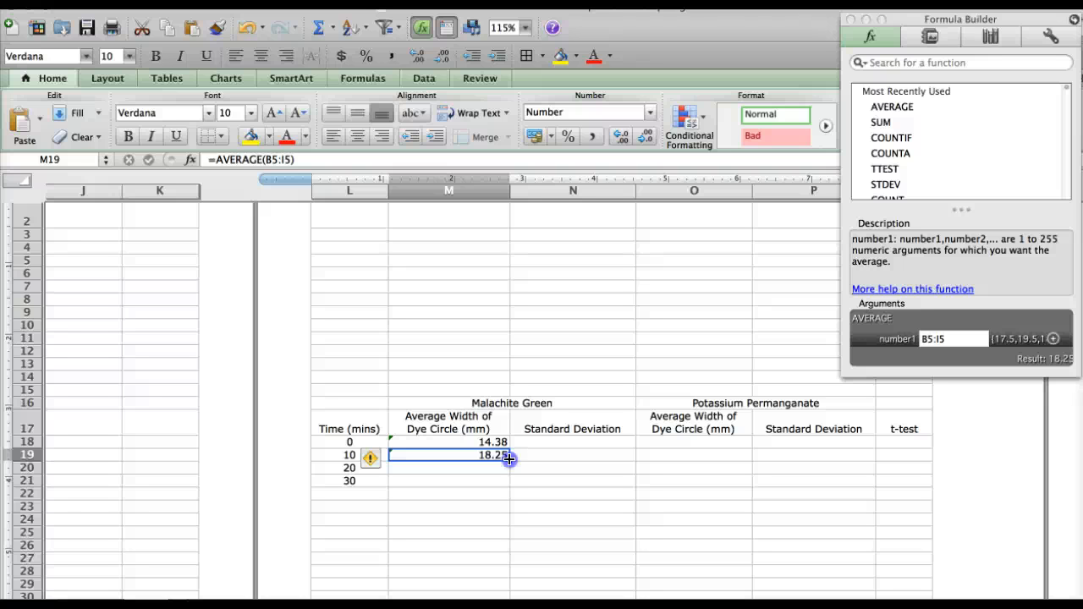
drag(509, 458, 509, 489)
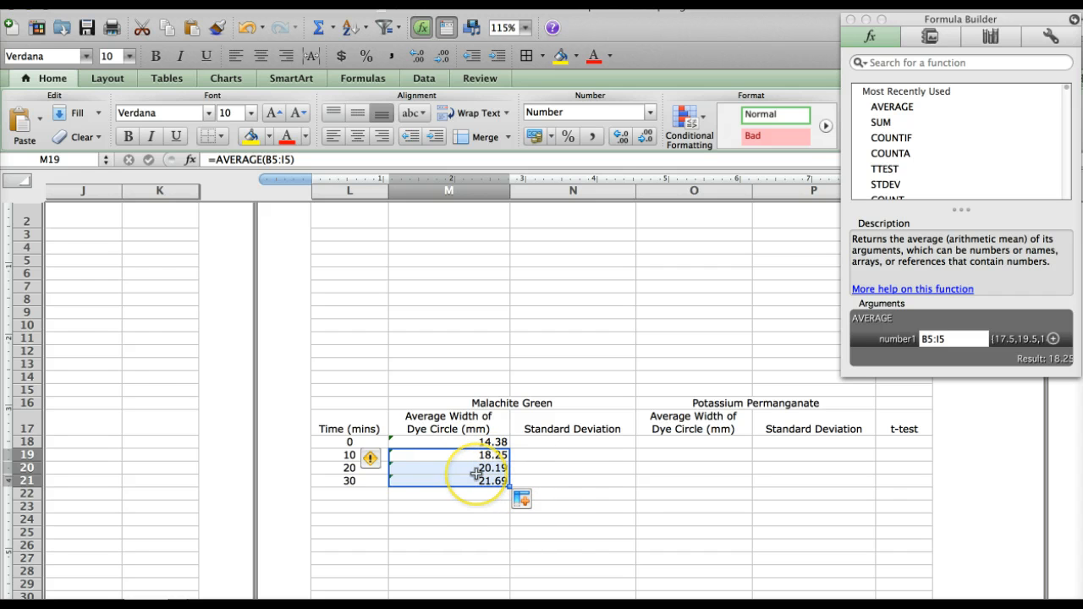
scroll(476, 474, left, 10)
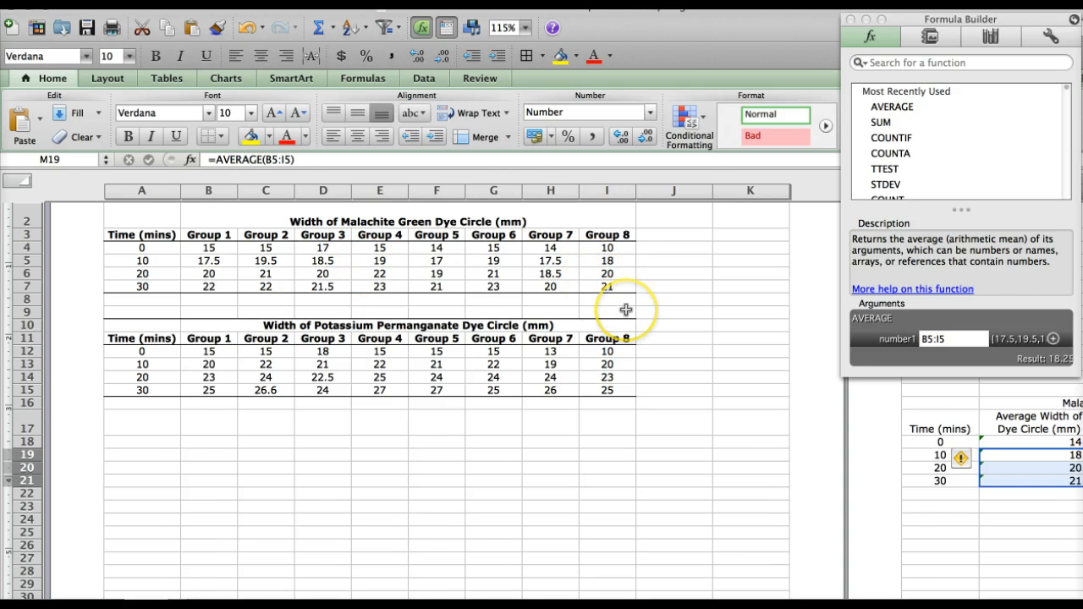
scroll(625, 309, right, 3)
scroll(626, 310, right, 4)
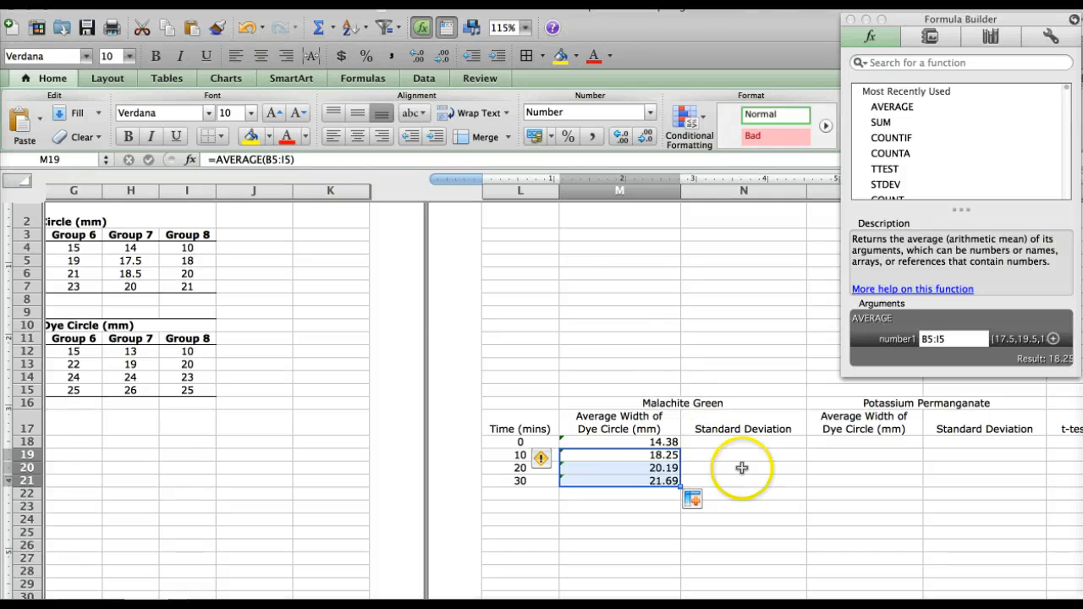
click(637, 506)
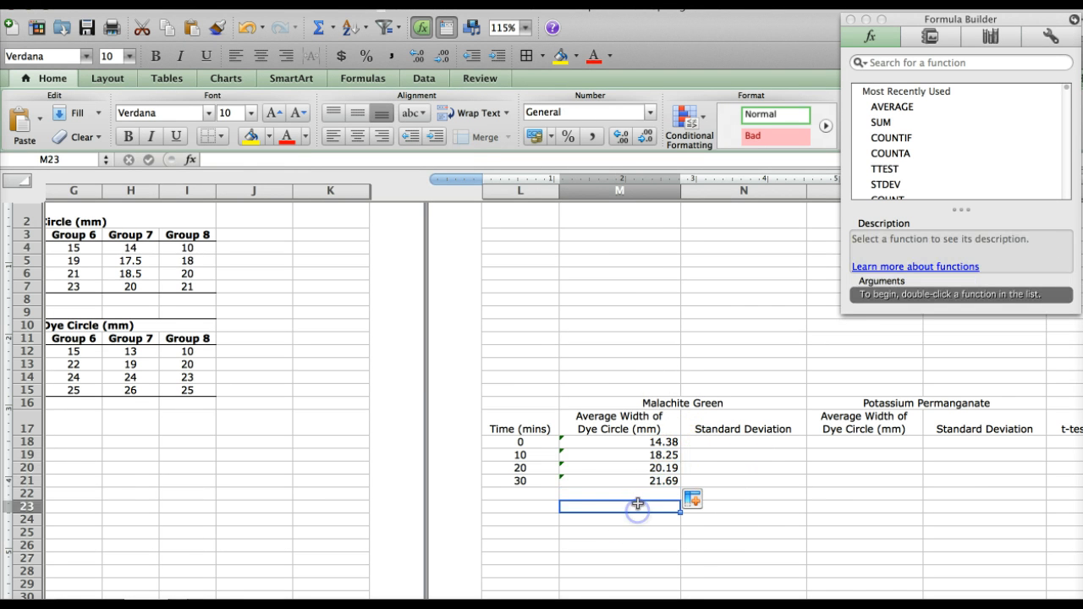